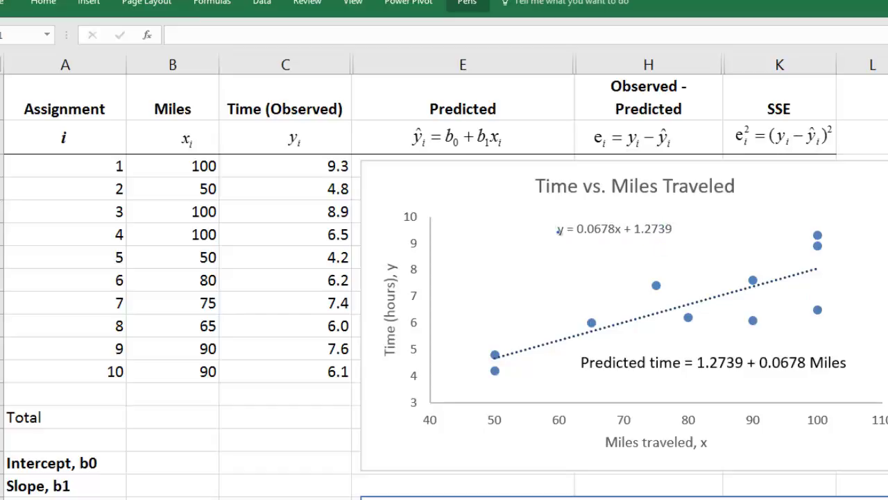
- Handwrite the regression equation ŷ = 1.2739 + 0.0678x in blue ink beneath the trendline equation on the chart
{"action": "mouse_move", "coordinate": [557, 247]}
{"action": "left_mouse_down"}
{"action": "mouse_move", "coordinate": [556, 267]}
{"action": "mouse_move", "coordinate": [561, 241]}
{"action": "mouse_move", "coordinate": [576, 244]}
{"action": "left_mouse_up"}
{"action": "left_click_drag", "start_coordinate": [568, 249], "coordinate": [663, 247]}
{"action": "left_click", "coordinate": [595, 252]}
{"action": "mouse_move", "coordinate": [657, 243]}
{"action": "left_mouse_down"}
{"action": "mouse_move", "coordinate": [657, 252]}
{"action": "mouse_move", "coordinate": [687, 244]}
{"action": "left_mouse_up"}
{"action": "left_click", "coordinate": [677, 252]}
{"action": "mouse_move", "coordinate": [701, 240]}
{"action": "left_mouse_down"}
{"action": "mouse_move", "coordinate": [697, 252]}
{"action": "mouse_move", "coordinate": [709, 254]}
{"action": "mouse_move", "coordinate": [741, 243]}
{"action": "left_mouse_up"}
{"action": "left_click_drag", "start_coordinate": [740, 250], "coordinate": [732, 254]}
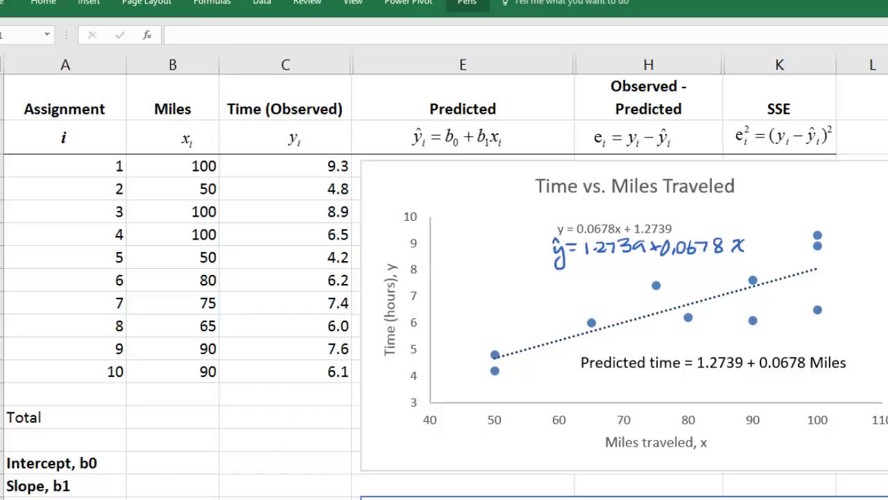
{"action": "key", "text": "Escape"}
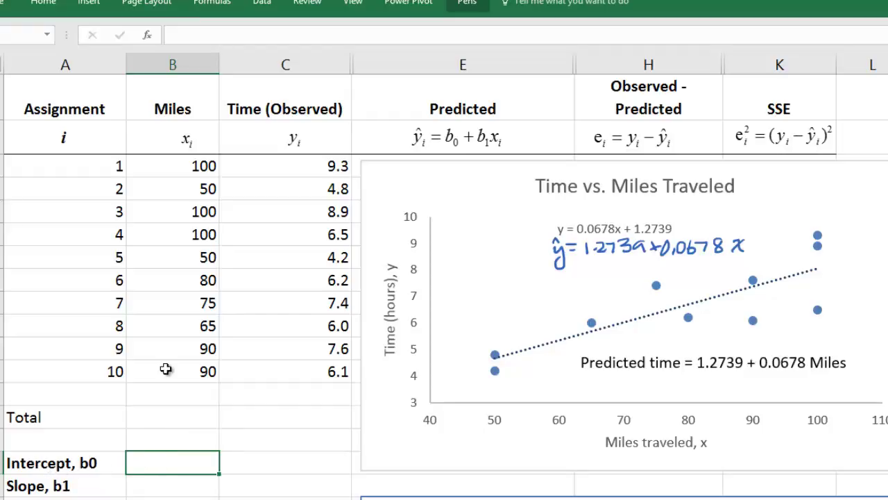
- Calculate the intercept b0 in B16 with the INTERCEPT function, using C3:C12 as known y values and B3:B12 as known x values
{"action": "type", "text": "=intercept("}
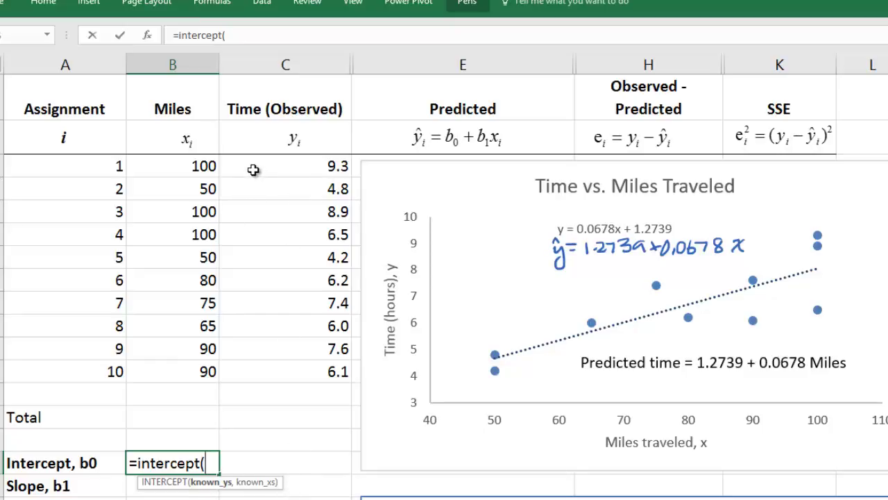
{"action": "left_click_drag", "start_coordinate": [255, 174], "coordinate": [282, 363]}
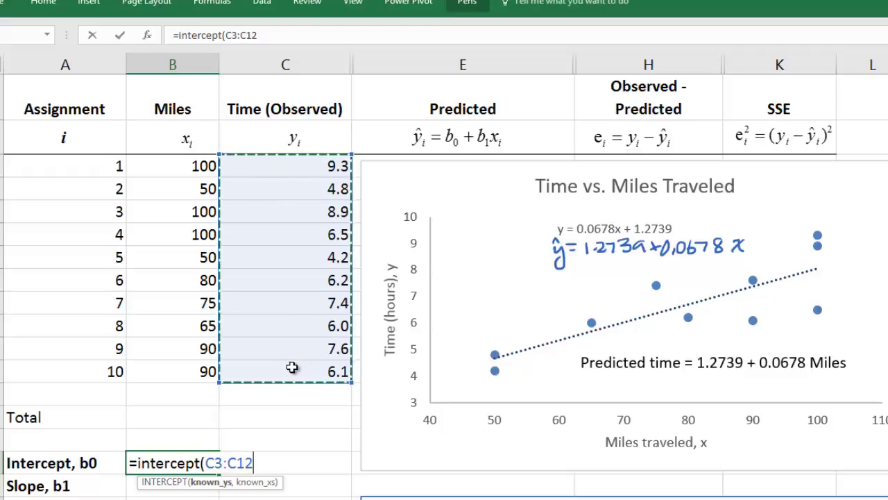
{"action": "type", "text": ","}
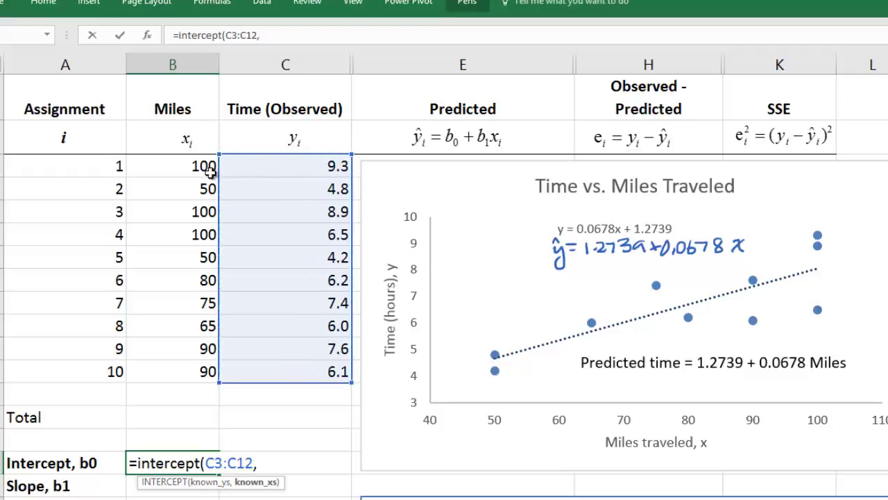
{"action": "left_click_drag", "start_coordinate": [168, 173], "coordinate": [185, 364]}
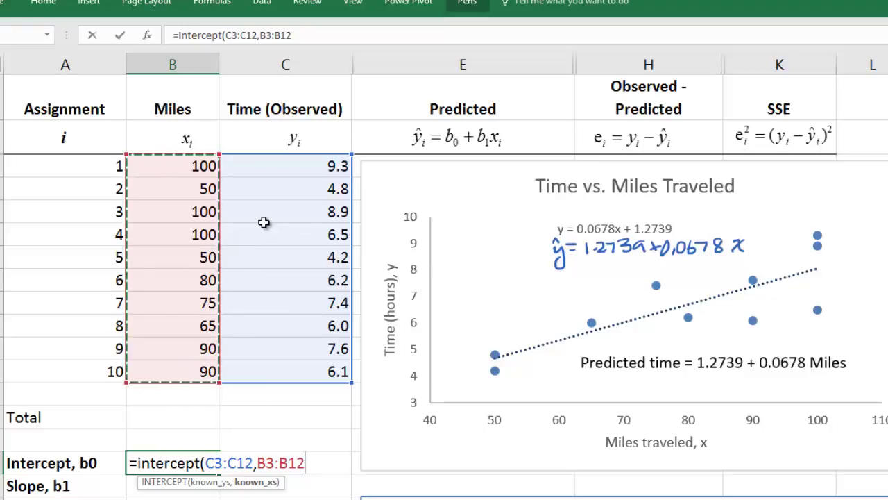
{"action": "type", "text": ")"}
{"action": "key", "text": "Return"}
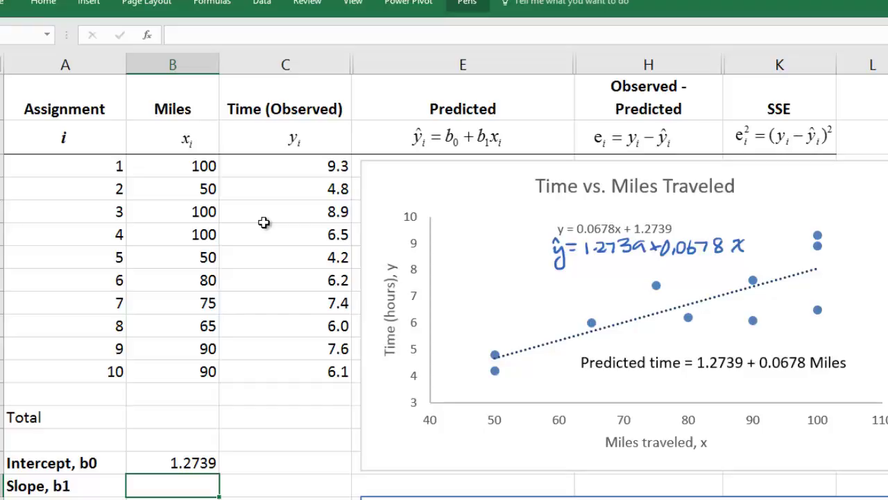
- Calculate the slope b1 in B17 with the SLOPE function, using times C3:C12 and miles B3:B12
{"action": "type", "text": "=slope("}
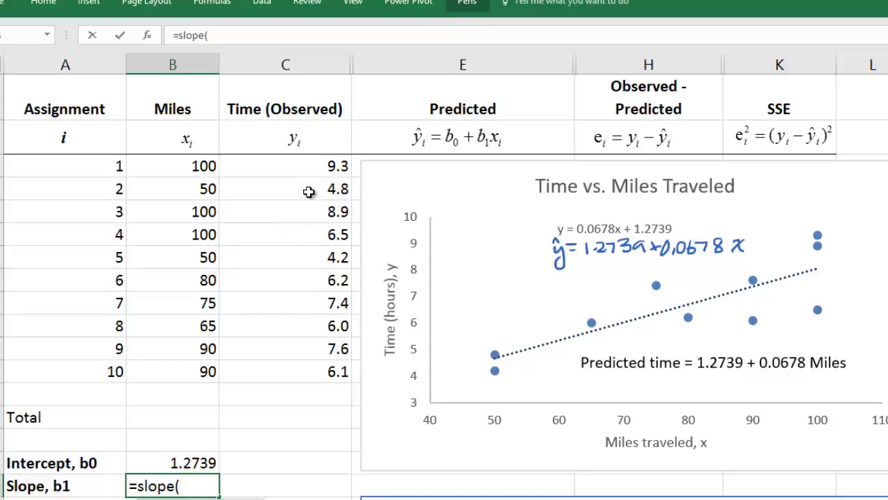
{"action": "left_click_drag", "start_coordinate": [278, 166], "coordinate": [318, 343]}
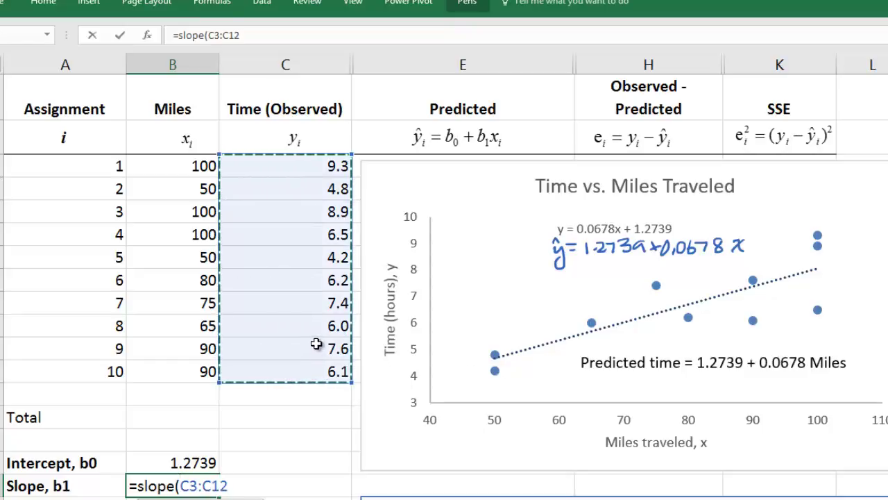
{"action": "type", "text": ","}
{"action": "left_click_drag", "start_coordinate": [170, 168], "coordinate": [214, 340]}
{"action": "type", "text": ")"}
{"action": "key", "text": "Return"}
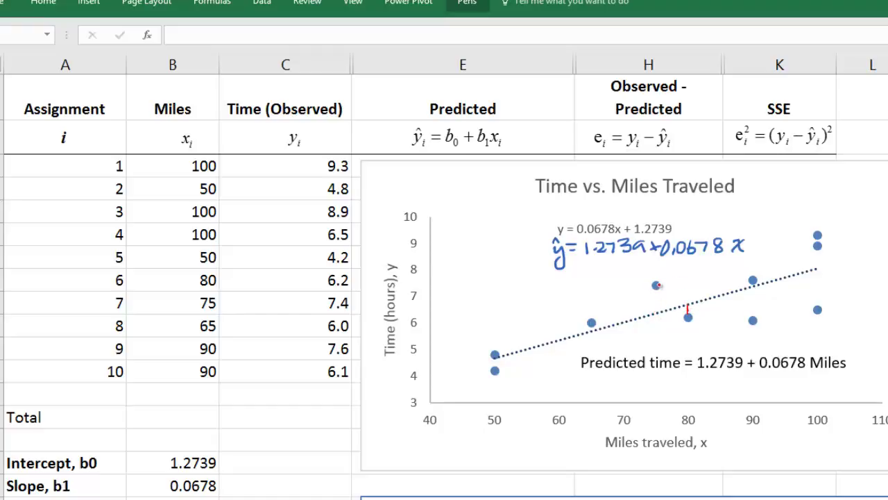
- Draw a red vertical ink line on the chart from the 75-mile data point to the trendline
{"action": "left_click_drag", "start_coordinate": [656, 289], "coordinate": [656, 311]}
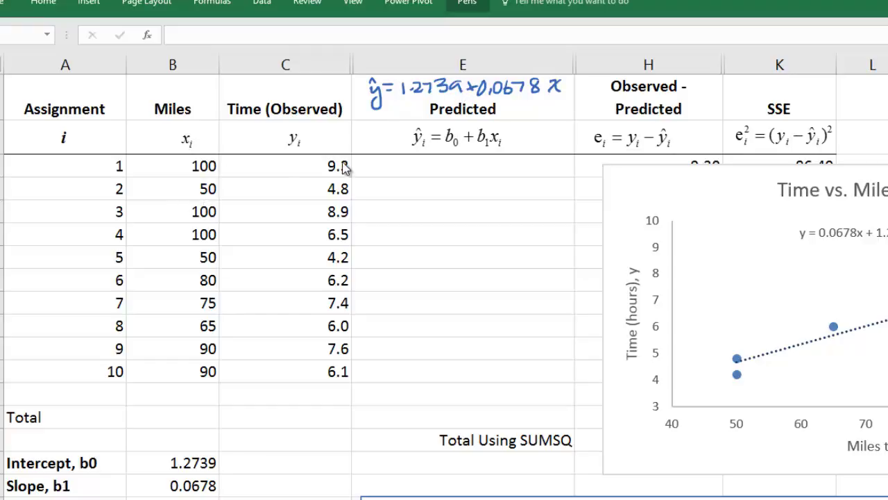
- Write the worked calculation "1.2739 + 0.0678 (100) = 8.06" as text in E3 for assignment 1
{"action": "left_click", "coordinate": [375, 165]}
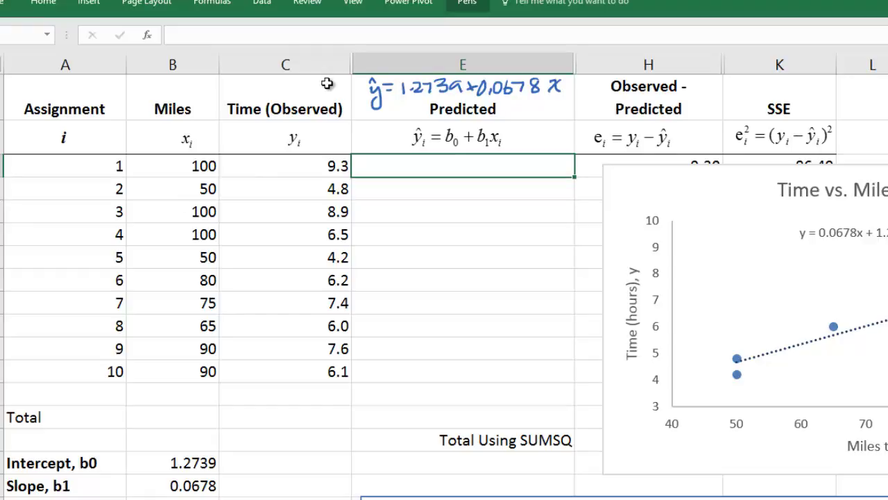
{"action": "type", "text": "1.2"}
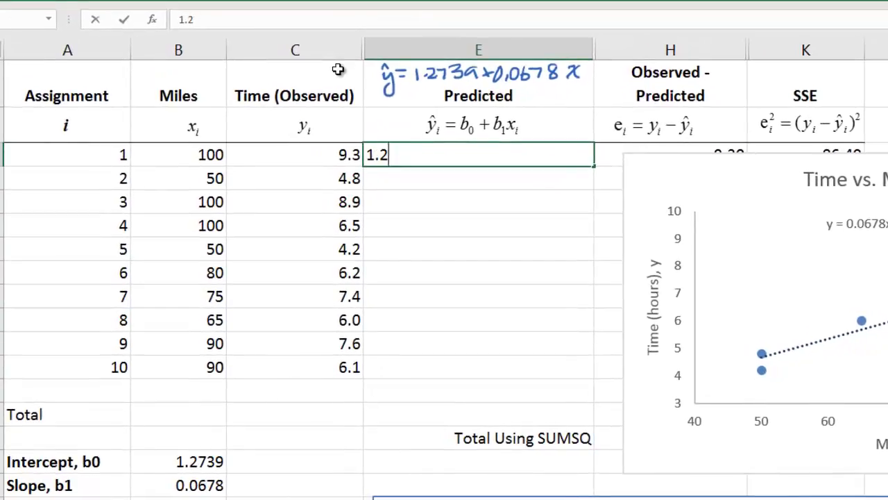
{"action": "type", "text": "739 + 0"}
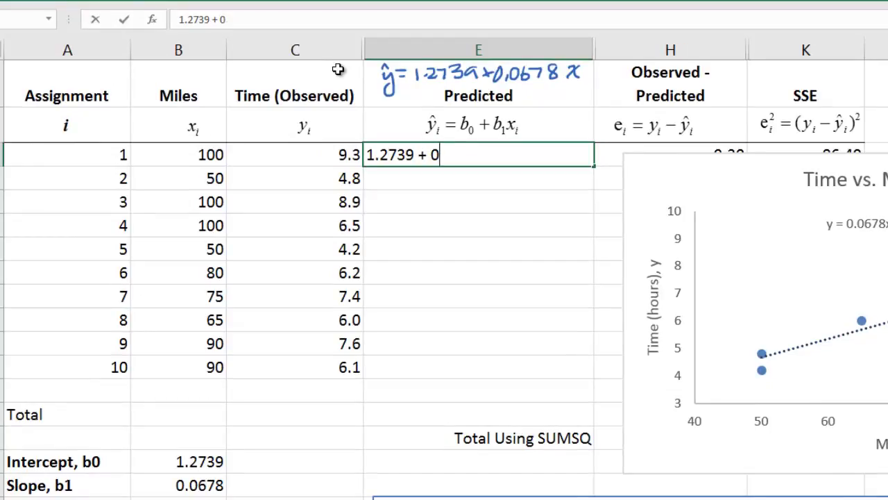
{"action": "type", "text": ".0678"}
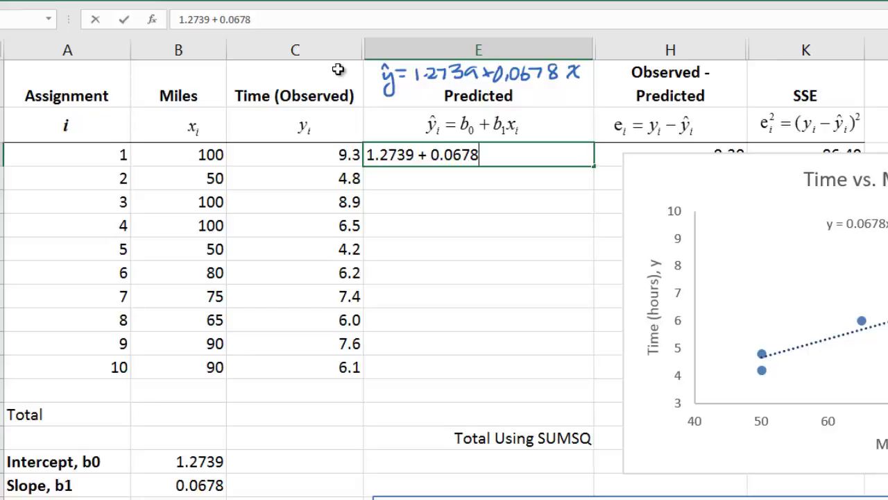
{"action": "type", "text": "(100) "}
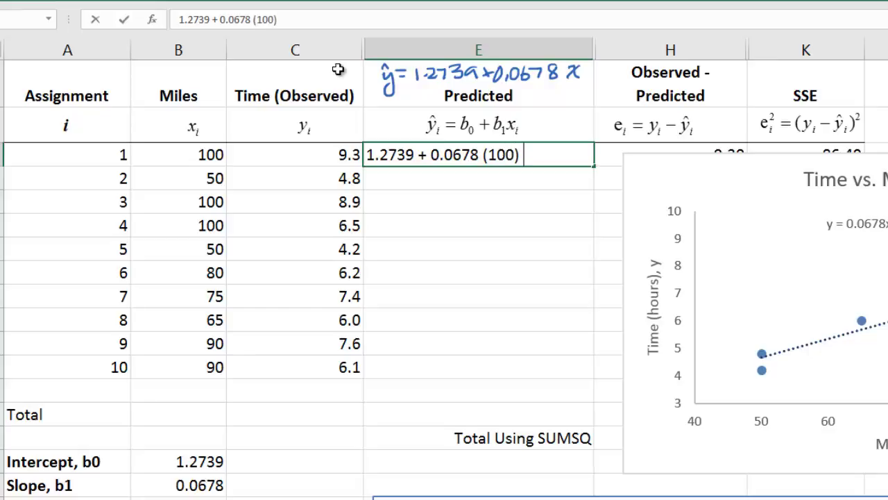
{"action": "type", "text": "= 8.06"}
{"action": "key", "text": "Return"}
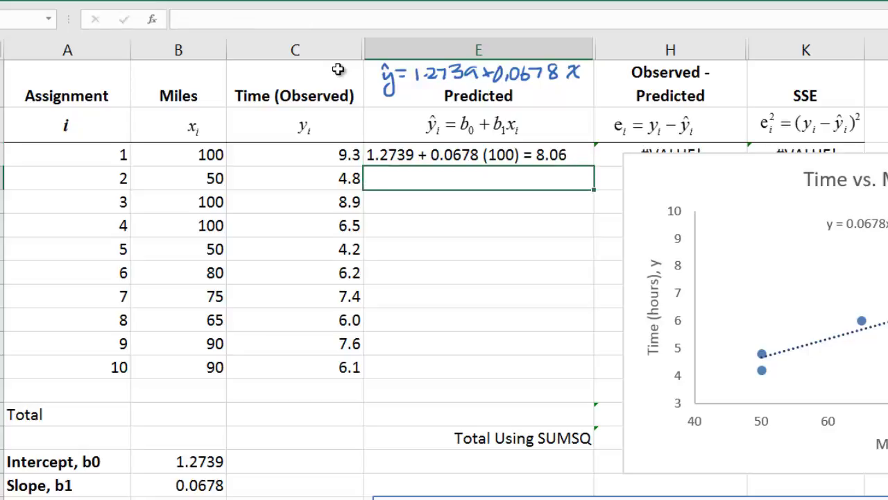
- Write the worked calculation "1.2739 + 0.0678(50) = 4.67" as text in E4 for assignment 2
{"action": "type", "text": "1.2739 "}
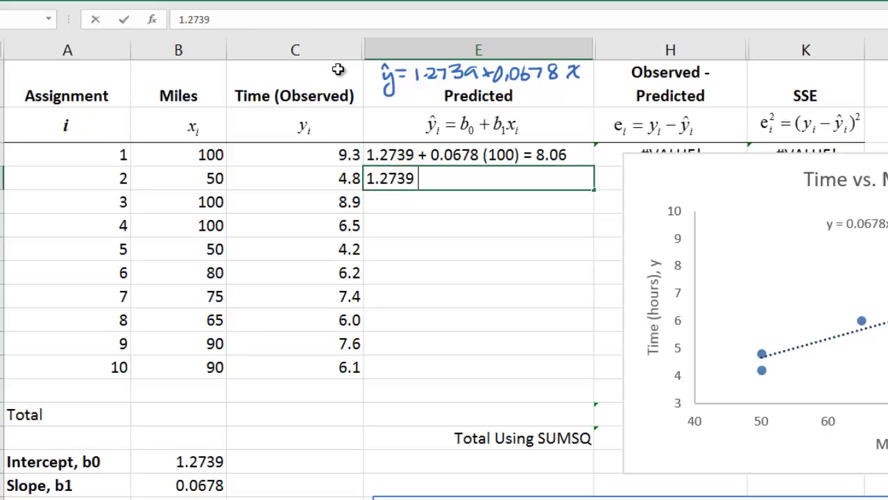
{"action": "type", "text": "+ 0.067"}
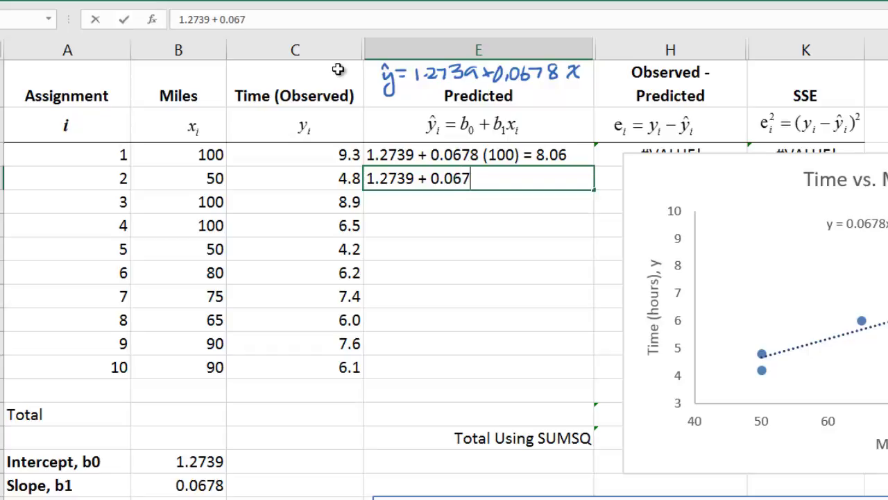
{"action": "type", "text": "8(50"}
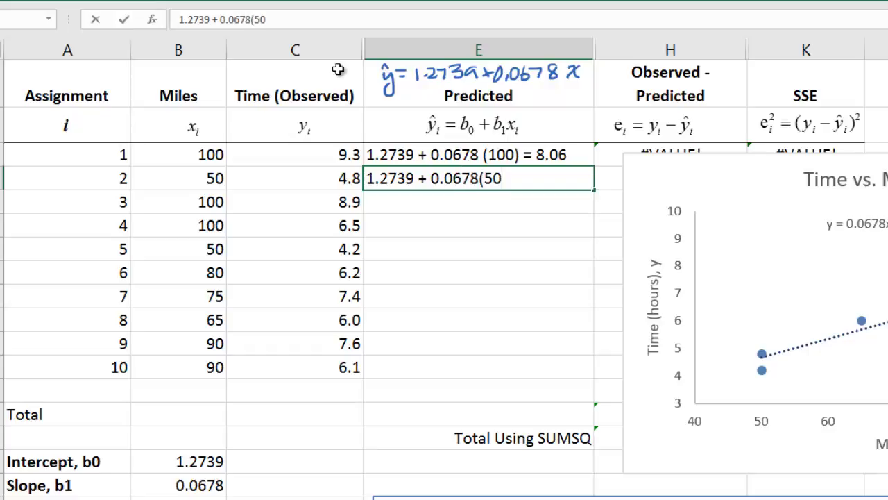
{"action": "type", "text": ") = 4.67"}
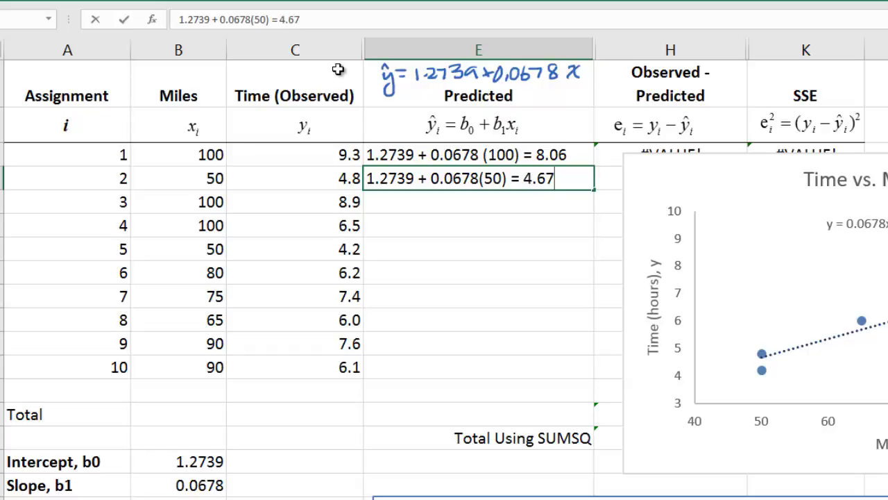
{"action": "key", "text": "Return"}
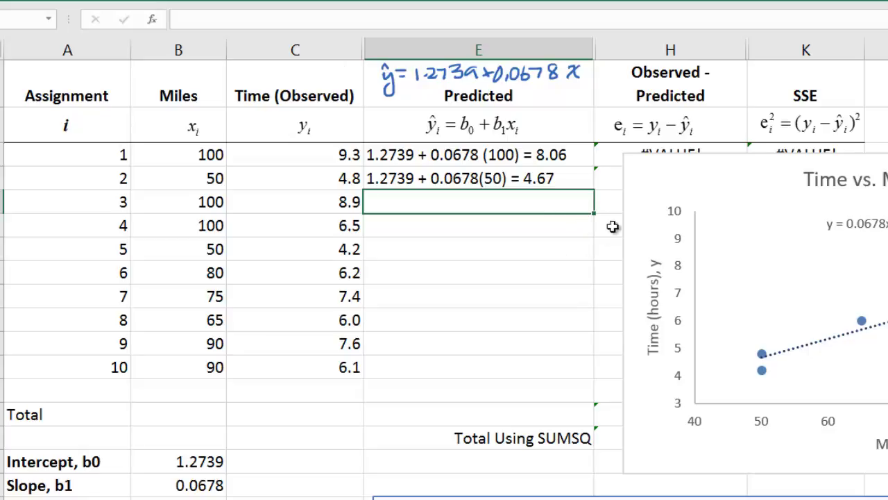
- Delete the two written-out calculations from E3:E4 in the Predicted column
{"action": "left_click_drag", "start_coordinate": [538, 156], "coordinate": [561, 173]}
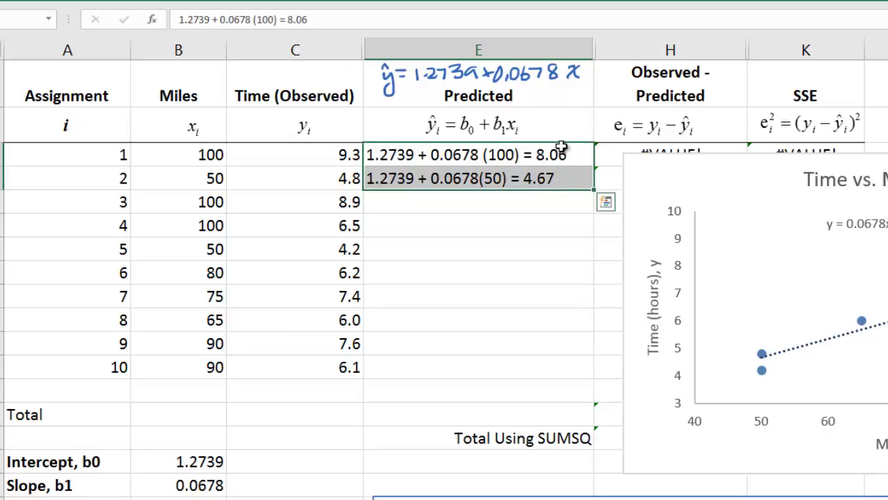
{"action": "key", "text": "Delete"}
- Enter =$B$16+$B$17*B3 in E3 for the predicted time and fill it down to E12
{"action": "left_click", "coordinate": [516, 161]}
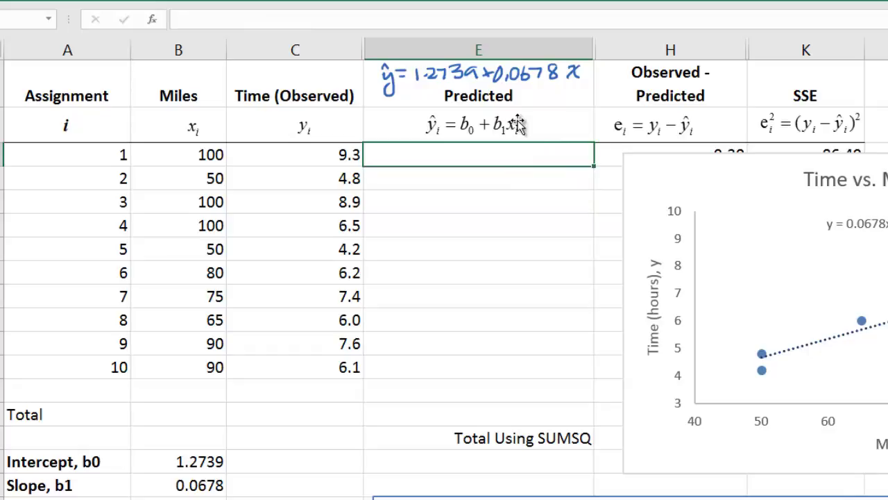
{"action": "type", "text": "="}
{"action": "left_click", "coordinate": [188, 462]}
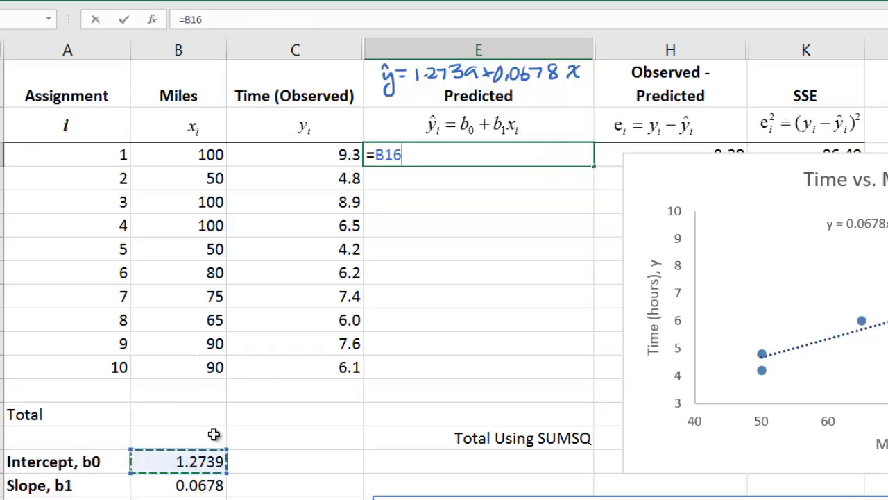
{"action": "key", "text": "F4"}
{"action": "type", "text": "+"}
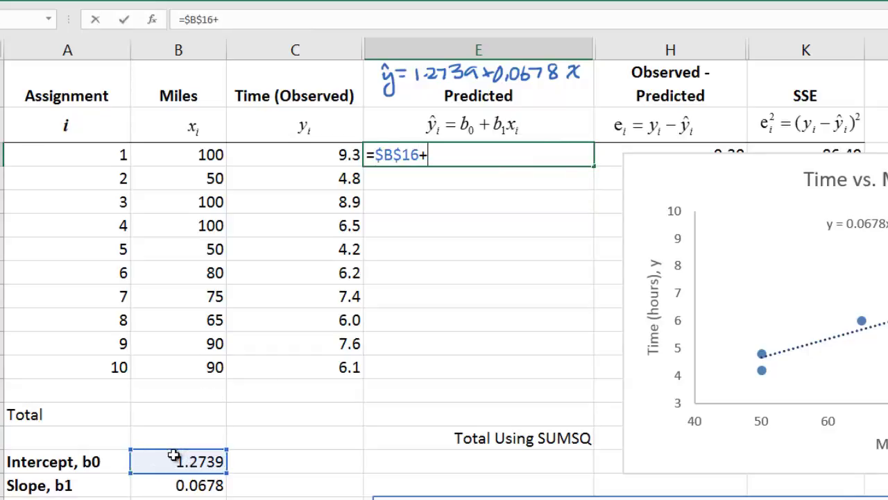
{"action": "left_click", "coordinate": [158, 485]}
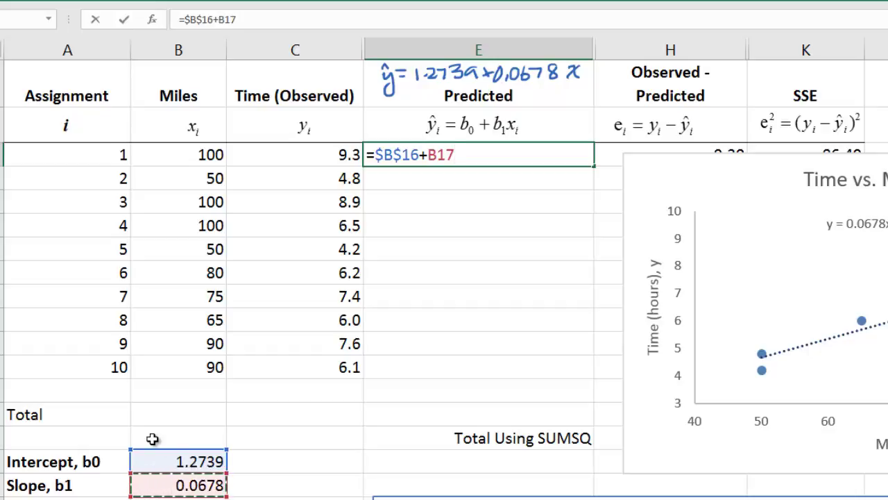
{"action": "key", "text": "F4"}
{"action": "type", "text": "*"}
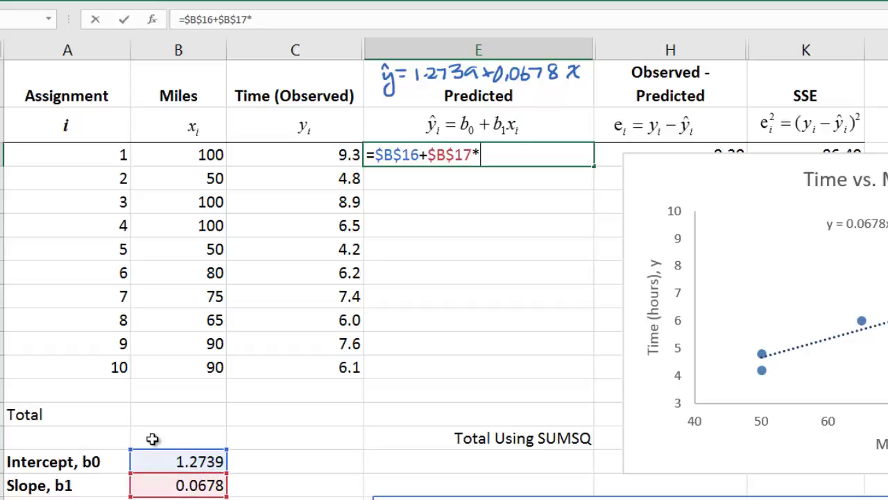
{"action": "key", "text": "Left"}
{"action": "key", "text": "Left"}
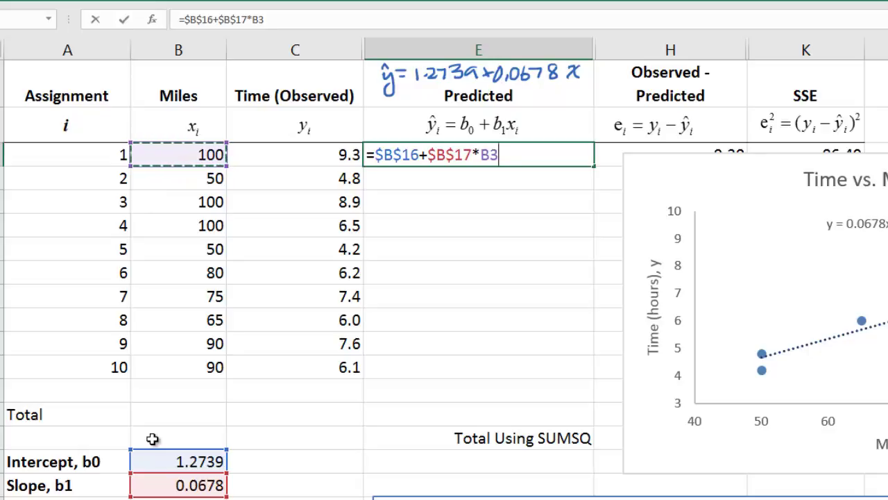
{"action": "key", "text": "ctrl+Return"}
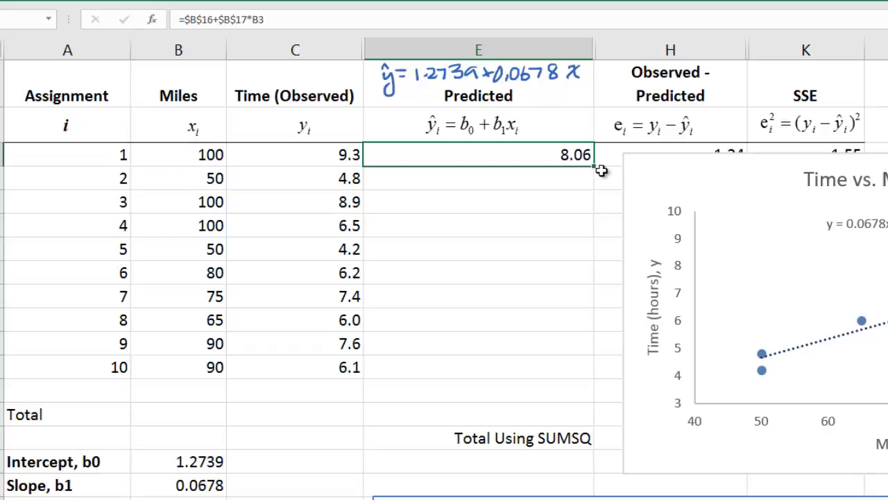
{"action": "left_click_drag", "start_coordinate": [595, 167], "coordinate": [611, 373]}
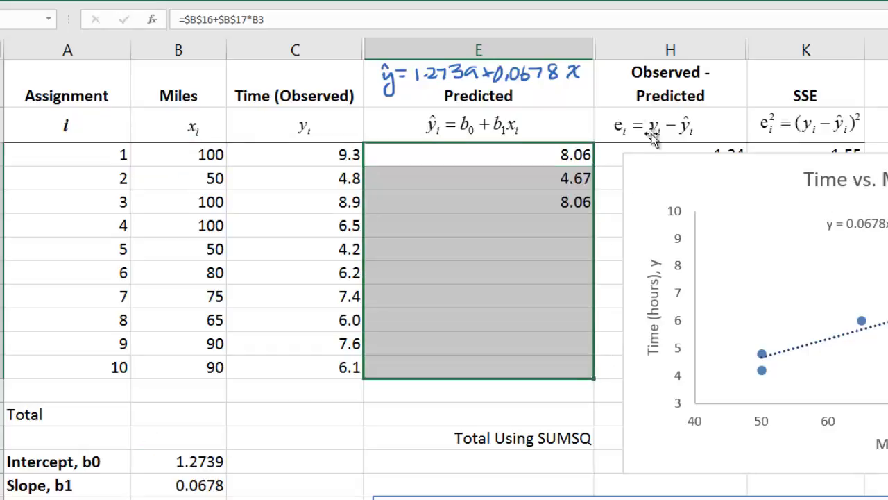
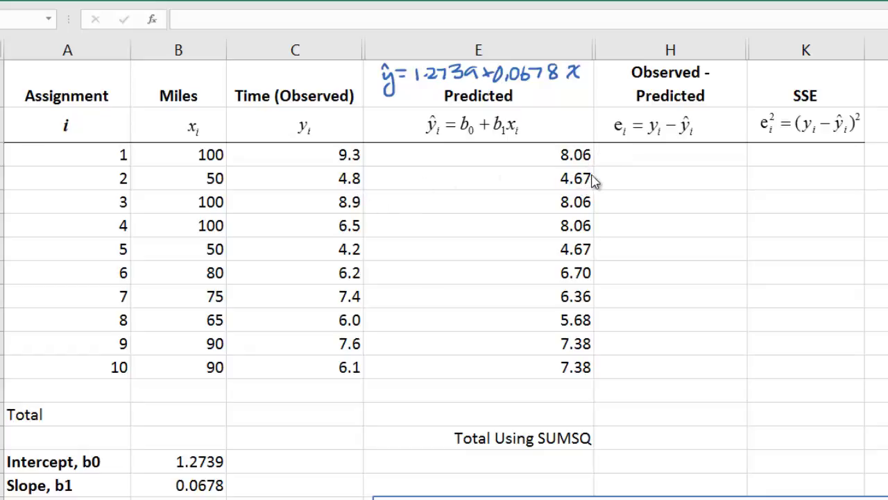
- Enter =C3-E3 in H3 for the observed-minus-predicted residual and fill it down to H12
{"action": "left_click", "coordinate": [712, 154]}
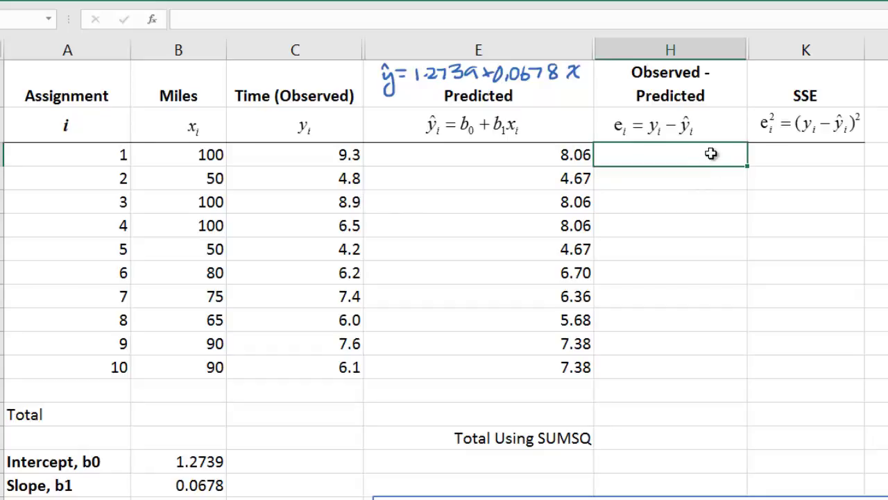
{"action": "type", "text": "="}
{"action": "left_click", "coordinate": [347, 153]}
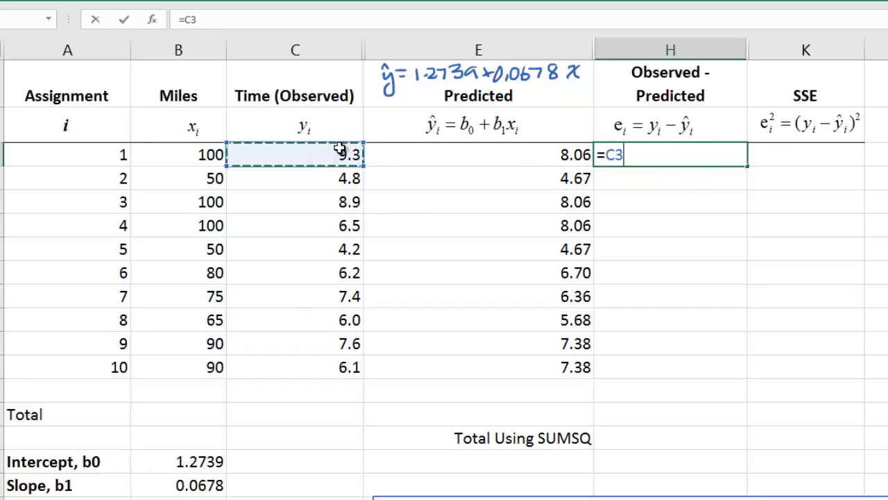
{"action": "type", "text": "-"}
{"action": "left_click", "coordinate": [464, 148]}
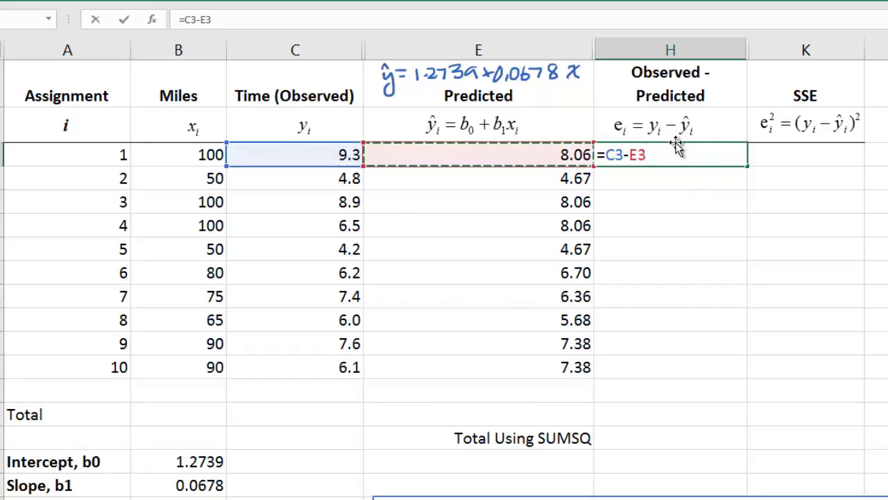
{"action": "key", "text": "Return"}
{"action": "left_click", "coordinate": [735, 155]}
{"action": "left_click_drag", "start_coordinate": [747, 171], "coordinate": [749, 365]}
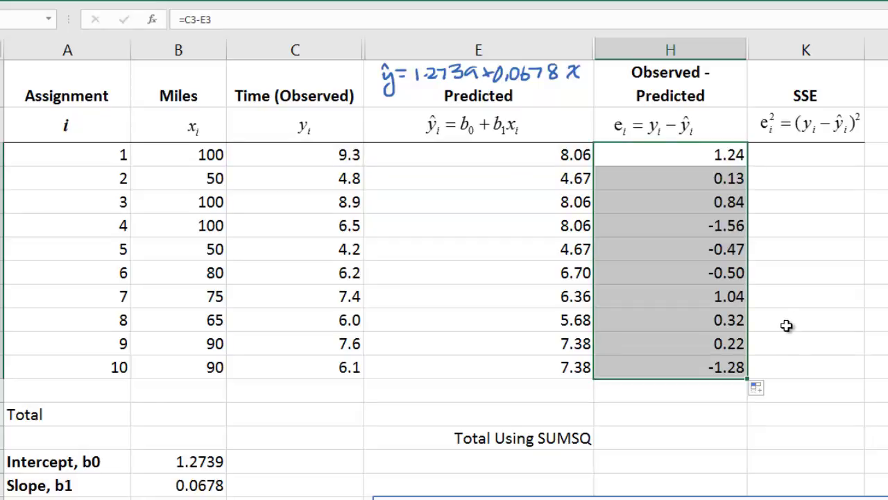
{"action": "left_click", "coordinate": [670, 155]}
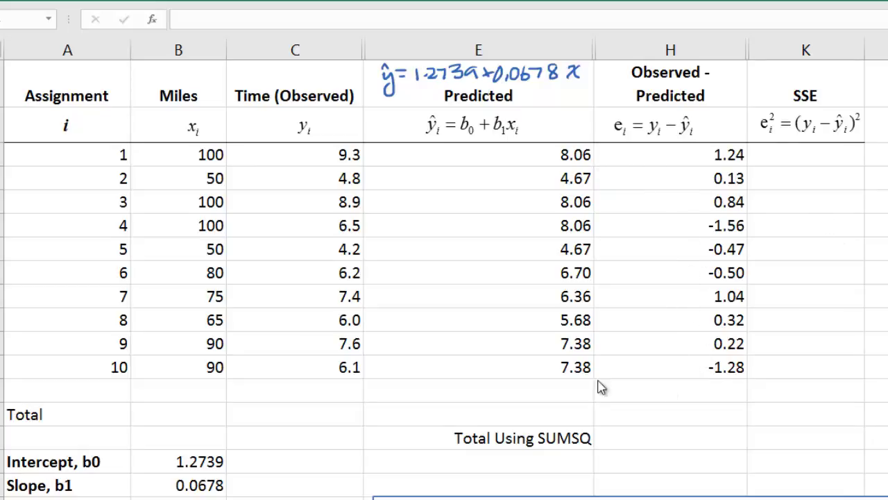
- Total the residuals in H14 with =sum(H3:H12)
{"action": "left_click", "coordinate": [697, 411]}
{"action": "type", "text": "=sum("}
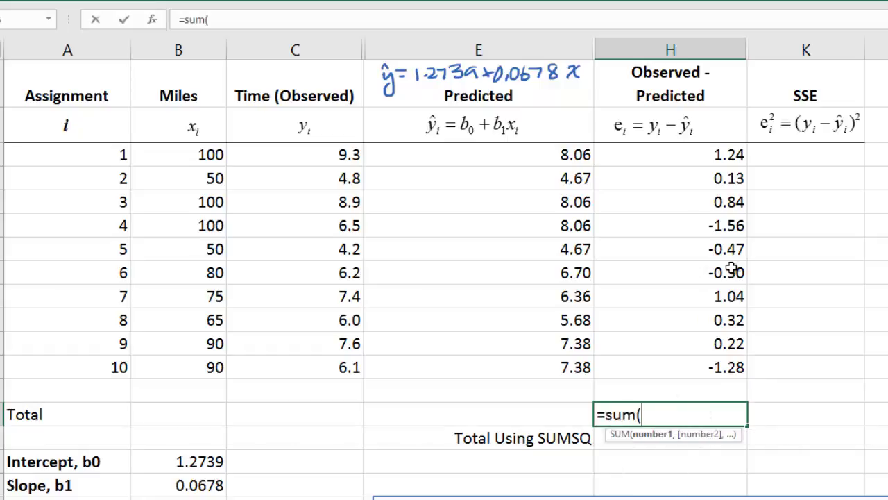
{"action": "left_click_drag", "start_coordinate": [729, 154], "coordinate": [727, 368]}
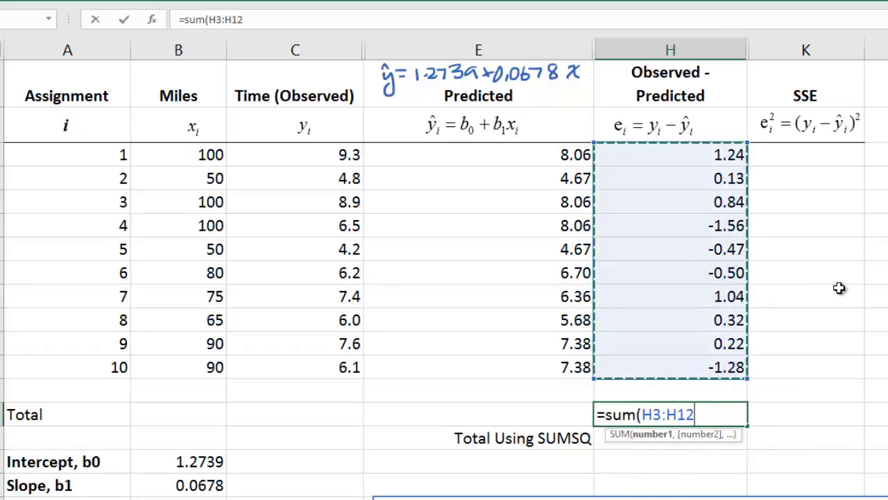
{"action": "type", "text": ")"}
{"action": "key", "text": "Return"}
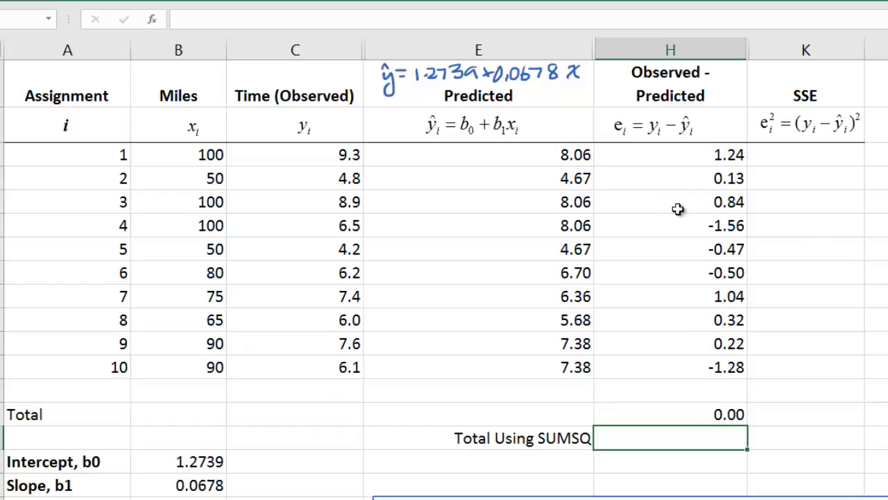
- Enter =H3^2 in K3 for the squared error and fill it down to K12
{"action": "left_click", "coordinate": [815, 155]}
{"action": "type", "text": "="}
{"action": "left_click", "coordinate": [721, 155]}
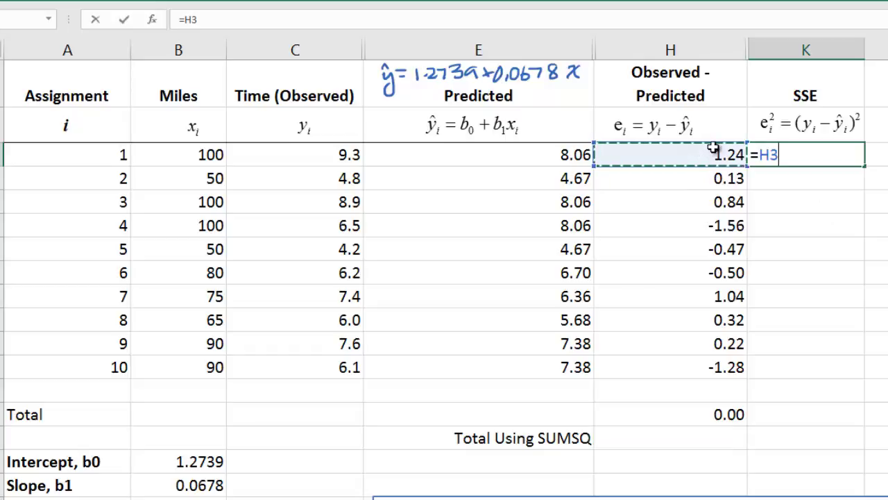
{"action": "type", "text": "^2"}
{"action": "key", "text": "Return"}
{"action": "left_click", "coordinate": [839, 151]}
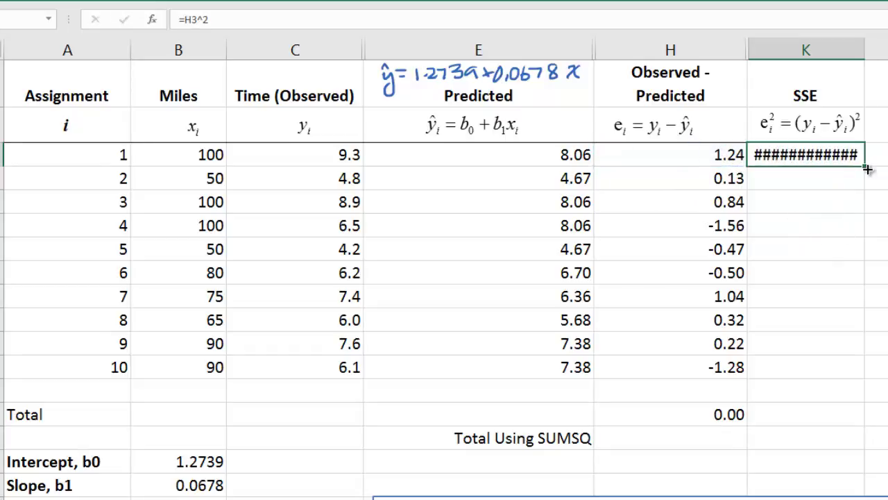
{"action": "left_click_drag", "start_coordinate": [864, 167], "coordinate": [883, 389]}
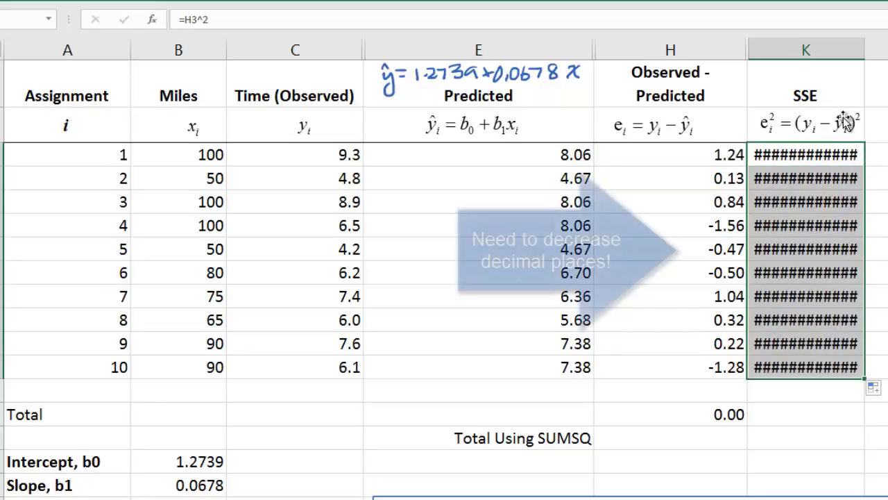
- Reduce the squared errors in K3:K12 to two decimal places
{"action": "right_click", "coordinate": [823, 198]}
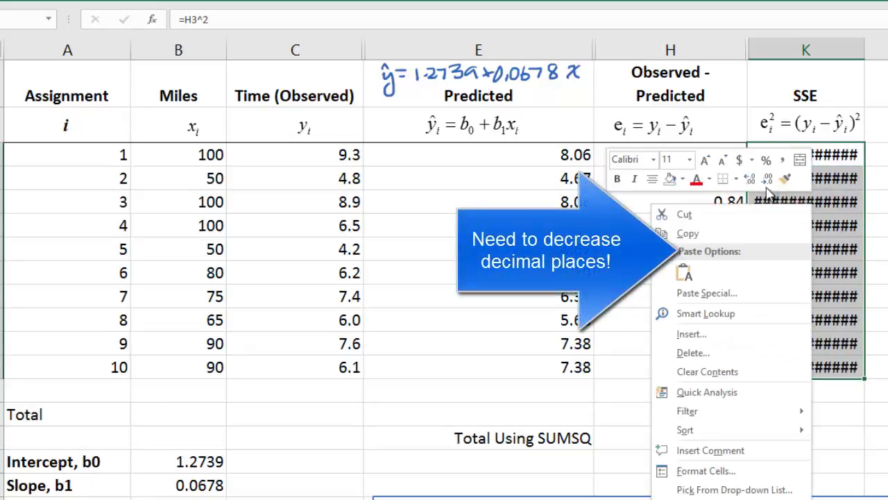
{"action": "left_click", "coordinate": [769, 180]}
{"action": "left_click", "coordinate": [769, 180]}
{"action": "triple_click", "coordinate": [769, 180]}
{"action": "triple_click", "coordinate": [769, 181]}
{"action": "triple_click", "coordinate": [769, 181]}
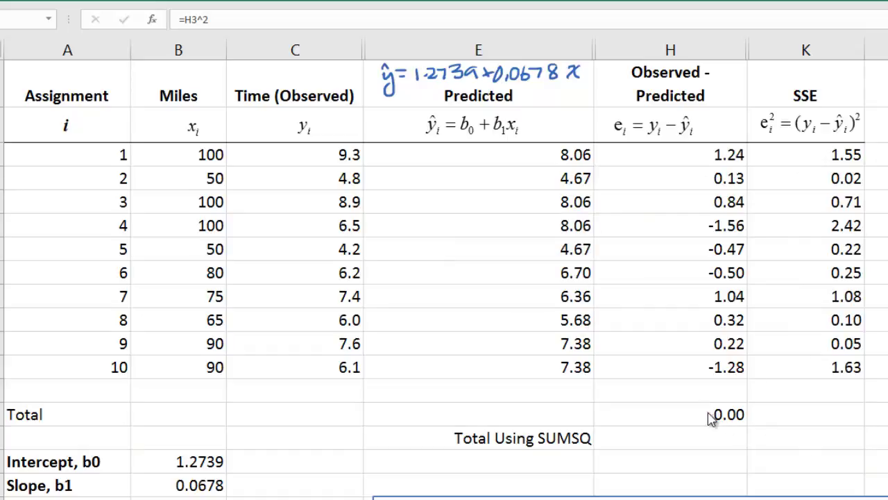
- Copy the residual total formula in H14 across to K14 to sum the squared errors
{"action": "left_click", "coordinate": [736, 416]}
{"action": "left_click_drag", "start_coordinate": [756, 422], "coordinate": [840, 416]}
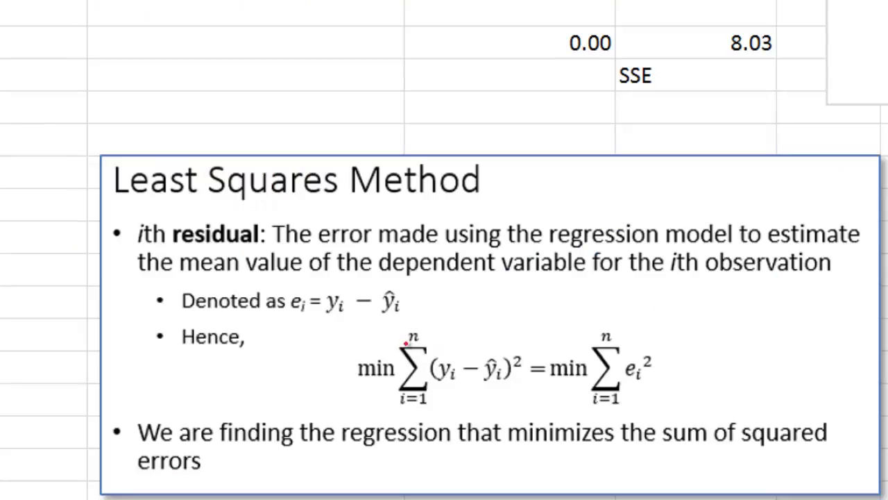
- Mark the least squares formula in pen and sketch two alternative straight lines through the points on the Time vs. Miles Traveled chart
{"action": "mouse_move", "coordinate": [408, 335]}
{"action": "left_mouse_down"}
{"action": "mouse_move", "coordinate": [528, 322]}
{"action": "mouse_move", "coordinate": [533, 338]}
{"action": "left_mouse_up"}
{"action": "mouse_move", "coordinate": [466, 295]}
{"action": "left_mouse_down"}
{"action": "mouse_move", "coordinate": [514, 300]}
{"action": "mouse_move", "coordinate": [505, 300]}
{"action": "left_mouse_up"}
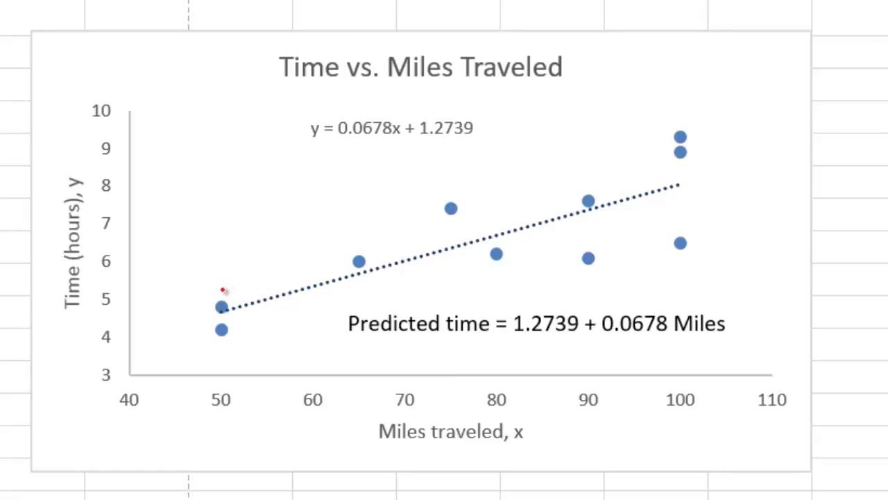
{"action": "mouse_move", "coordinate": [250, 281]}
{"action": "left_mouse_down"}
{"action": "mouse_move", "coordinate": [588, 228]}
{"action": "mouse_move", "coordinate": [719, 197]}
{"action": "left_mouse_up"}
{"action": "mouse_move", "coordinate": [238, 331]}
{"action": "left_mouse_down"}
{"action": "mouse_move", "coordinate": [549, 209]}
{"action": "mouse_move", "coordinate": [663, 144]}
{"action": "left_mouse_up"}
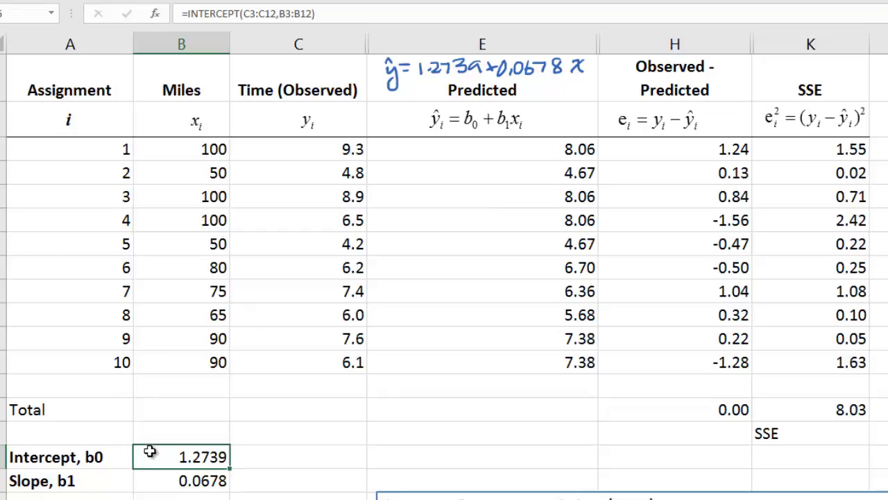
- Replace the intercept formula in B16 with 1 and the slope formula in B17 with 0.08
{"action": "key", "text": "F2"}
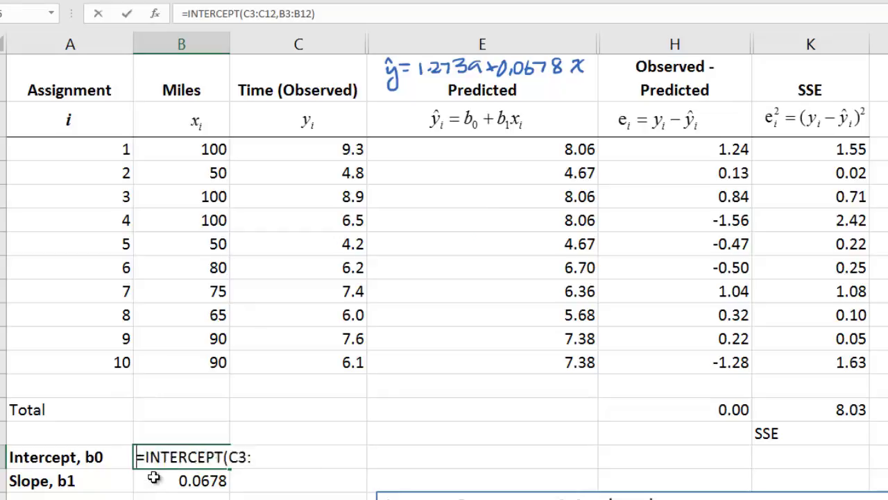
{"action": "key", "text": "Escape"}
{"action": "type", "text": "1"}
{"action": "key", "text": "Return"}
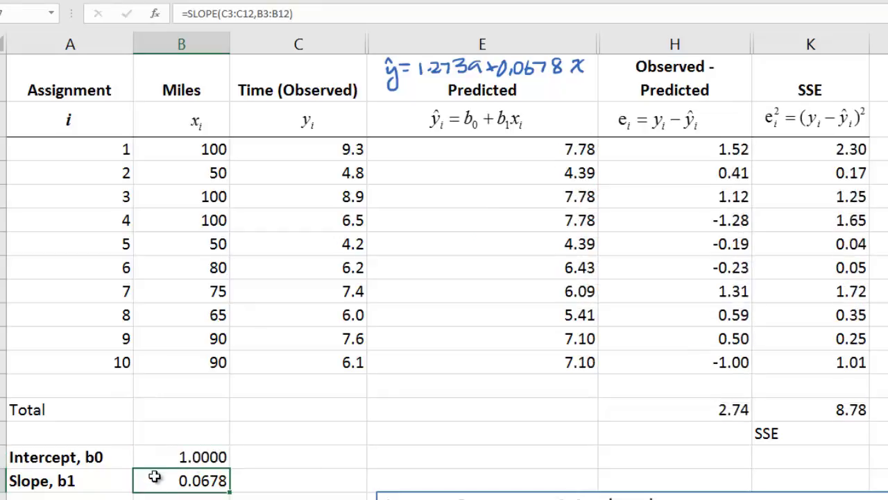
{"action": "key", "text": "F2"}
{"action": "key", "text": "Escape"}
{"action": "type", "text": ".0"}
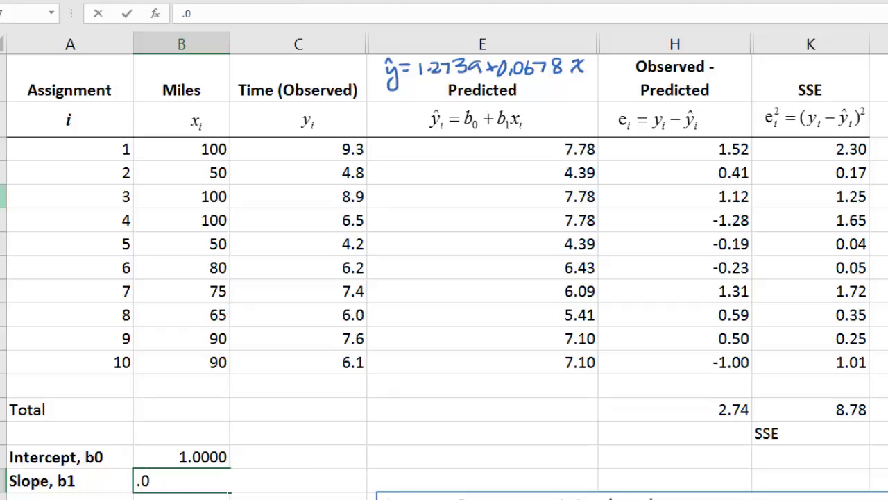
{"action": "key", "text": "Return"}
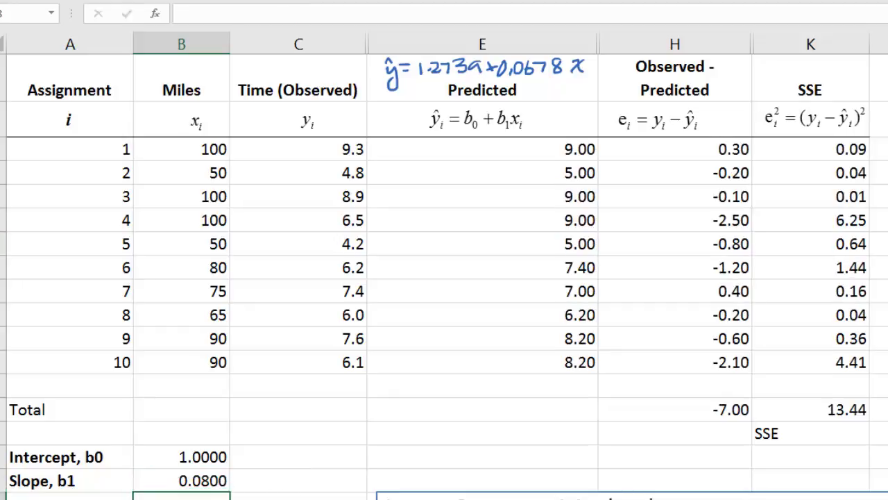
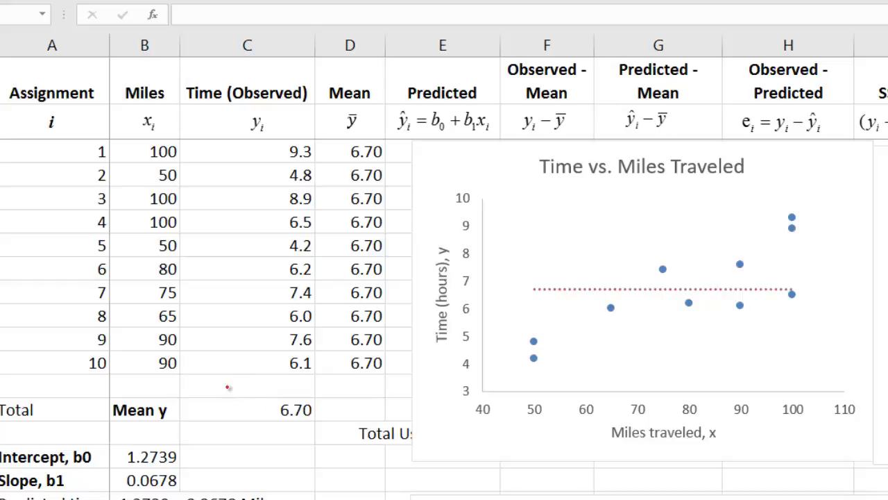
- Handwrite "Baseline ŷ = 6.7" and "ŷ = 1.2739 + 0.0678x" below the table and annotate the chart near the 100-mile points
{"action": "left_click_drag", "start_coordinate": [208, 390], "coordinate": [220, 401]}
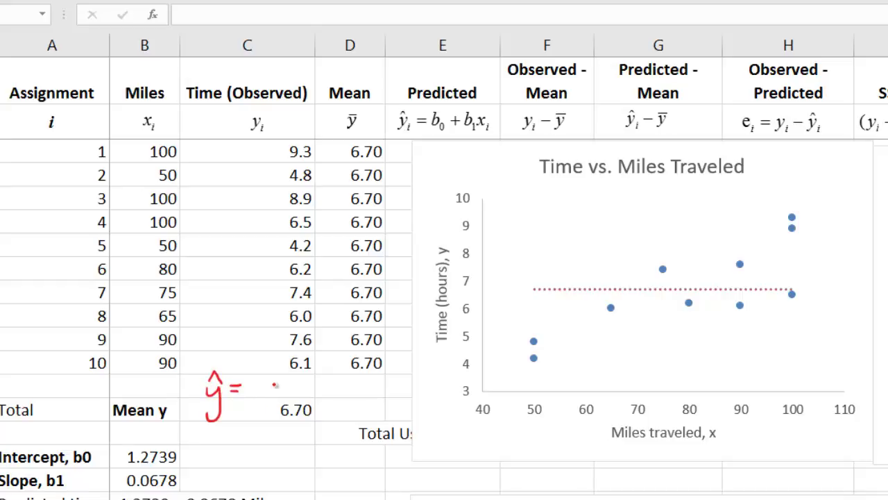
{"action": "mouse_move", "coordinate": [263, 375]}
{"action": "left_mouse_down"}
{"action": "mouse_move", "coordinate": [254, 388]}
{"action": "mouse_move", "coordinate": [286, 392]}
{"action": "mouse_move", "coordinate": [281, 400]}
{"action": "left_mouse_up"}
{"action": "left_click", "coordinate": [267, 396]}
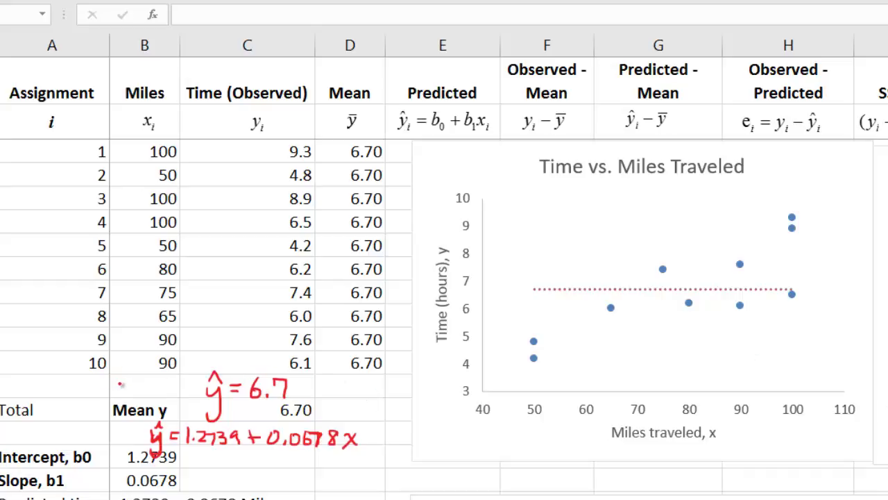
{"action": "left_click_drag", "start_coordinate": [114, 381], "coordinate": [194, 393]}
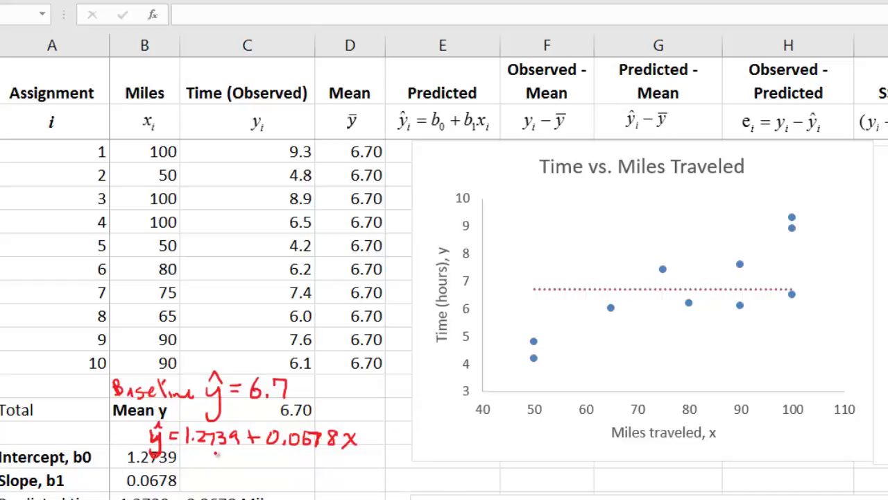
{"action": "left_click_drag", "start_coordinate": [770, 262], "coordinate": [826, 278]}
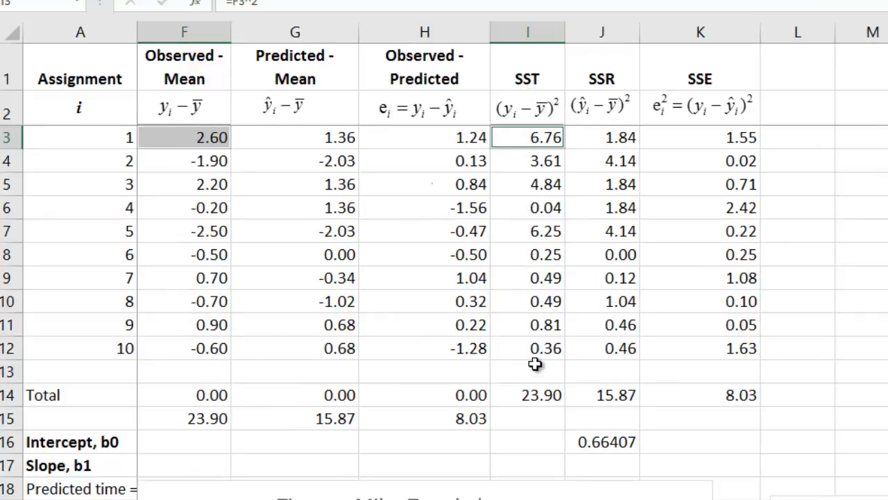
- Inspect the SST formulas in I3 and I14, and the SSR and SSE totals in row 14
{"action": "double_click", "coordinate": [525, 136]}
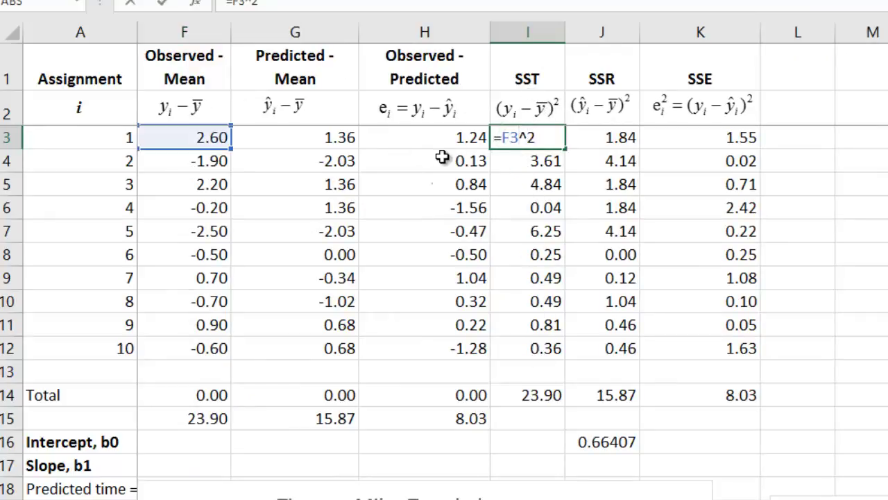
{"action": "key", "text": "ctrl+Return"}
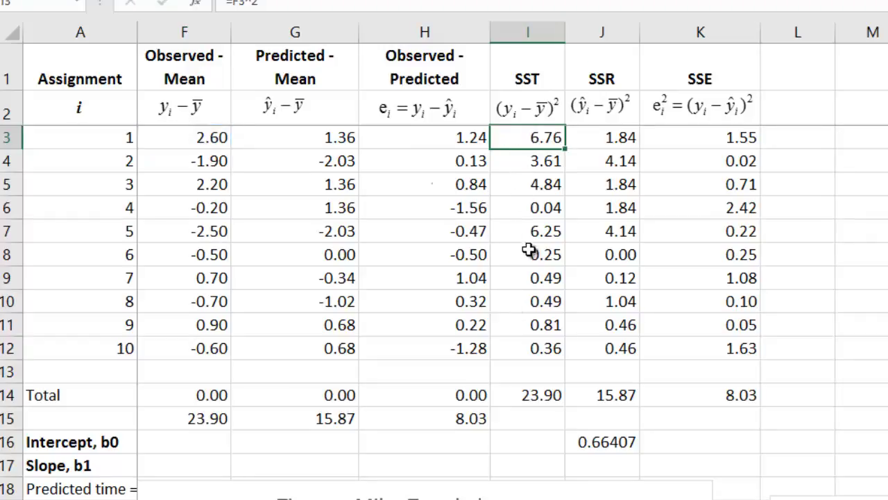
{"action": "left_click", "coordinate": [526, 395]}
{"action": "double_click", "coordinate": [527, 396]}
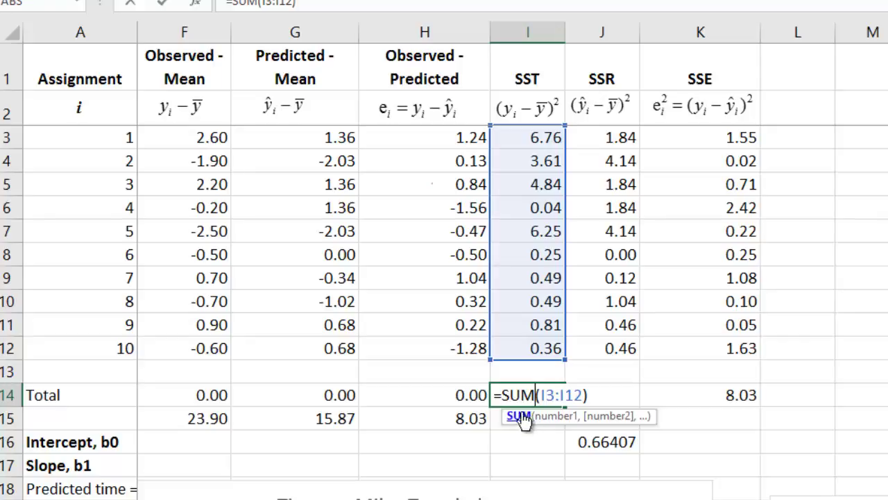
{"action": "key", "text": "ctrl+Return"}
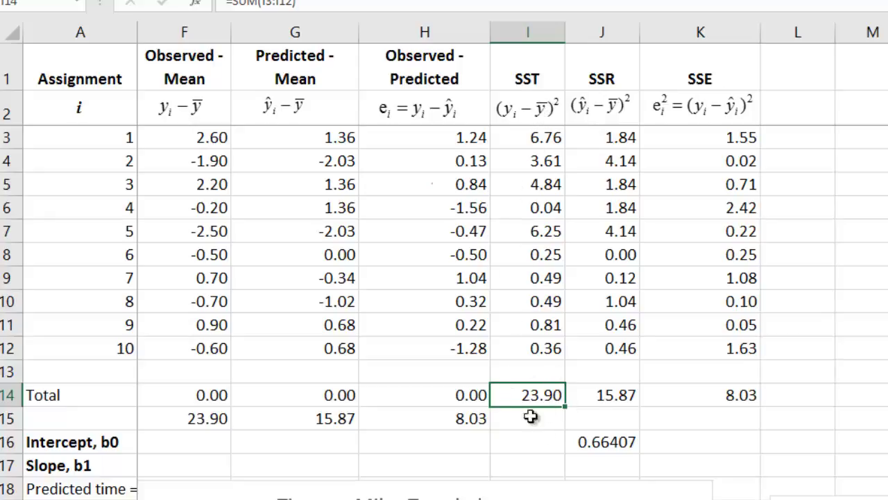
{"action": "key", "text": "Right"}
{"action": "key", "text": "Right"}
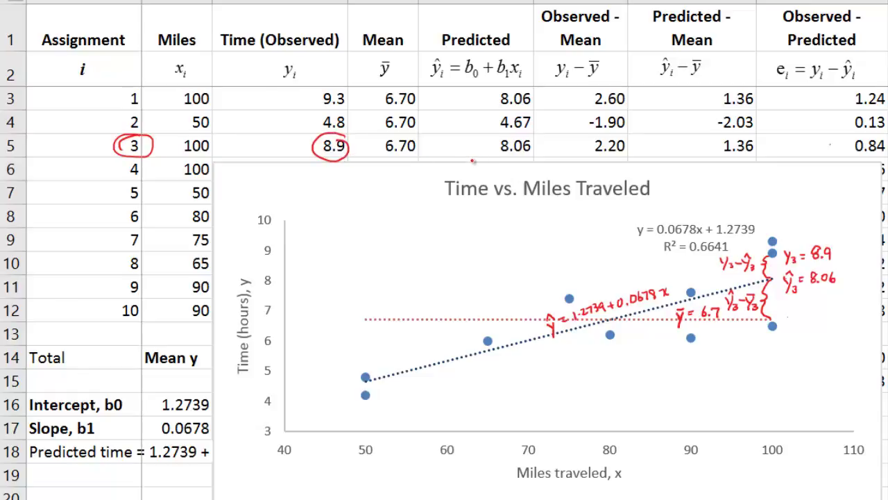
- Circle assignment 3's predicted time of 8.06 in the table and its observed point, y₃ = 8.9, on the chart
{"action": "mouse_move", "coordinate": [511, 142]}
{"action": "left_mouse_down"}
{"action": "mouse_move", "coordinate": [483, 156]}
{"action": "mouse_move", "coordinate": [530, 164]}
{"action": "mouse_move", "coordinate": [489, 137]}
{"action": "left_mouse_up"}
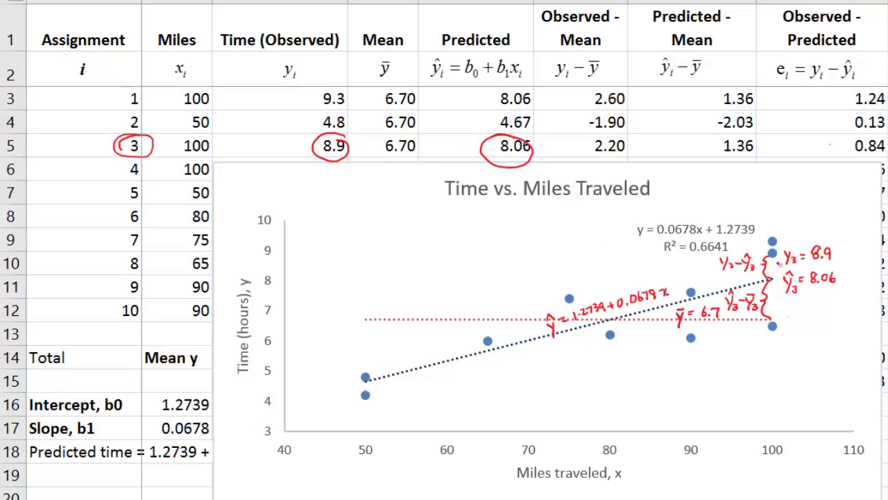
{"action": "mouse_move", "coordinate": [776, 256]}
{"action": "left_mouse_down"}
{"action": "mouse_move", "coordinate": [769, 251]}
{"action": "mouse_move", "coordinate": [778, 251]}
{"action": "left_mouse_up"}
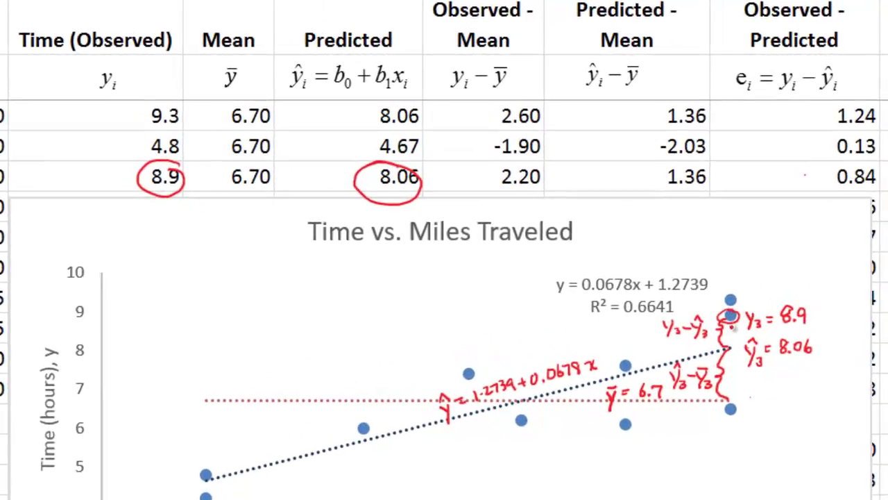